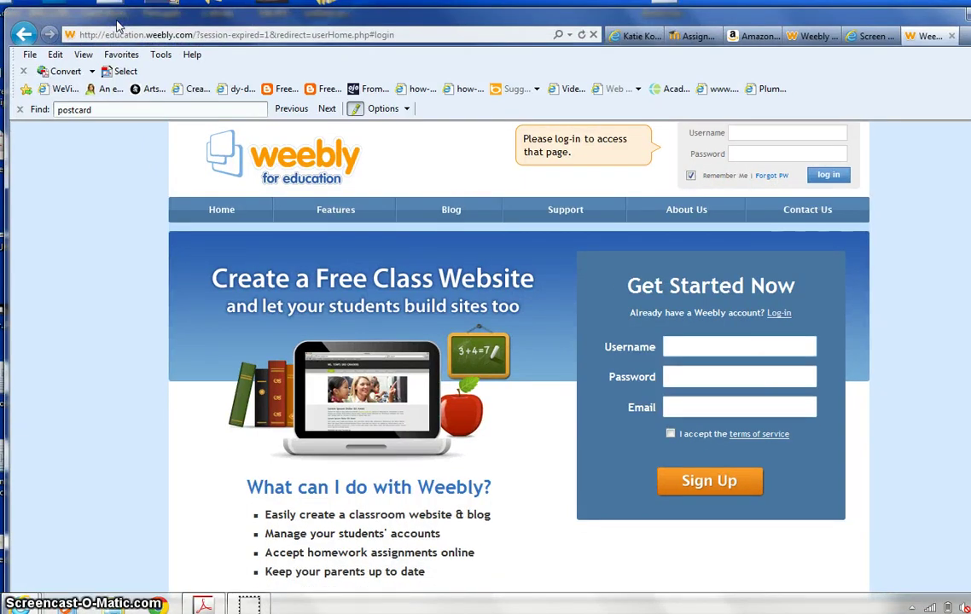
Highlight the education.weebly.com part of the page address
{"action": "left_click", "coordinate": [203, 34]}
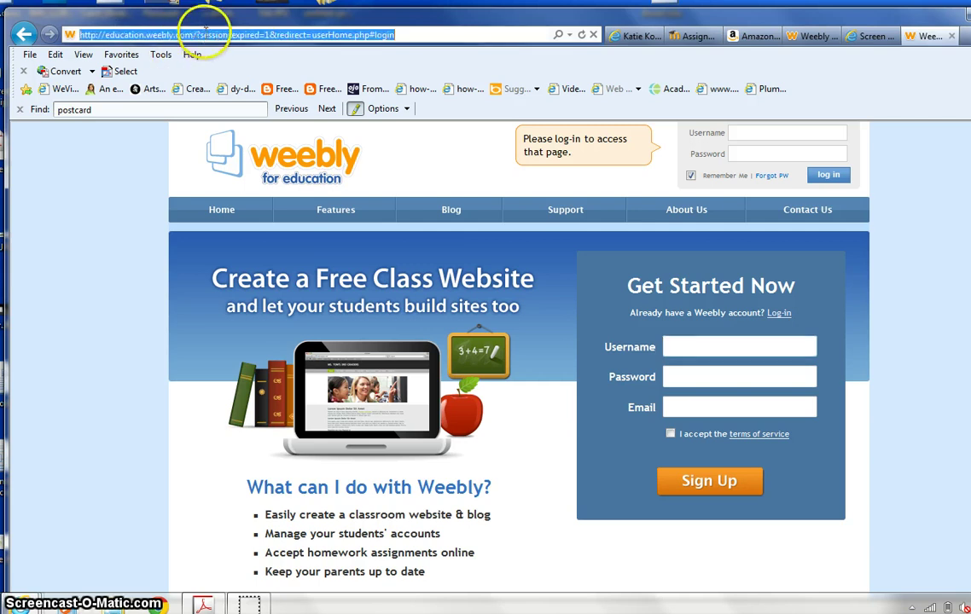
{"action": "left_click_drag", "start_coordinate": [195, 34], "coordinate": [132, 34]}
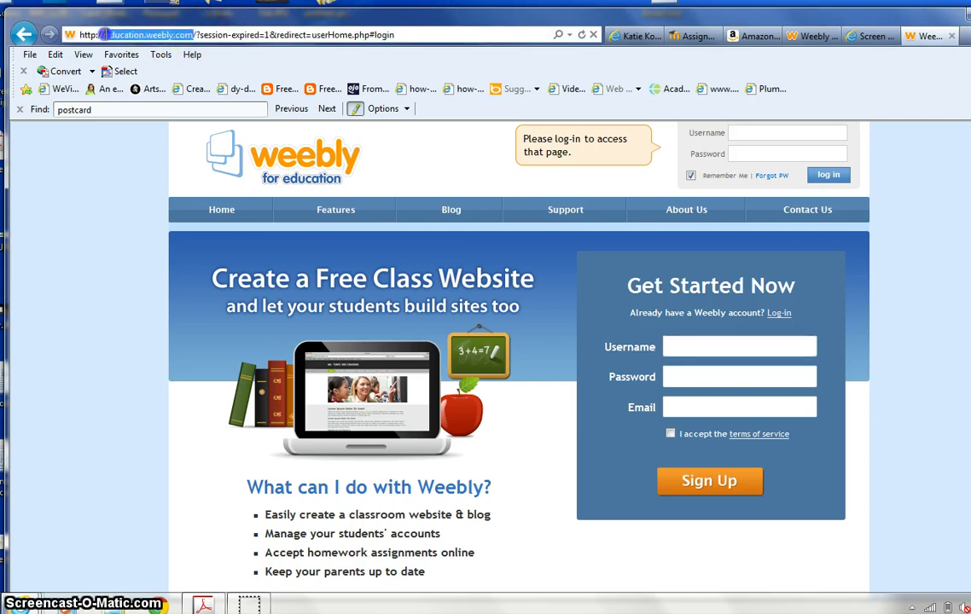
{"action": "left_click_drag", "start_coordinate": [102, 34], "coordinate": [104, 34]}
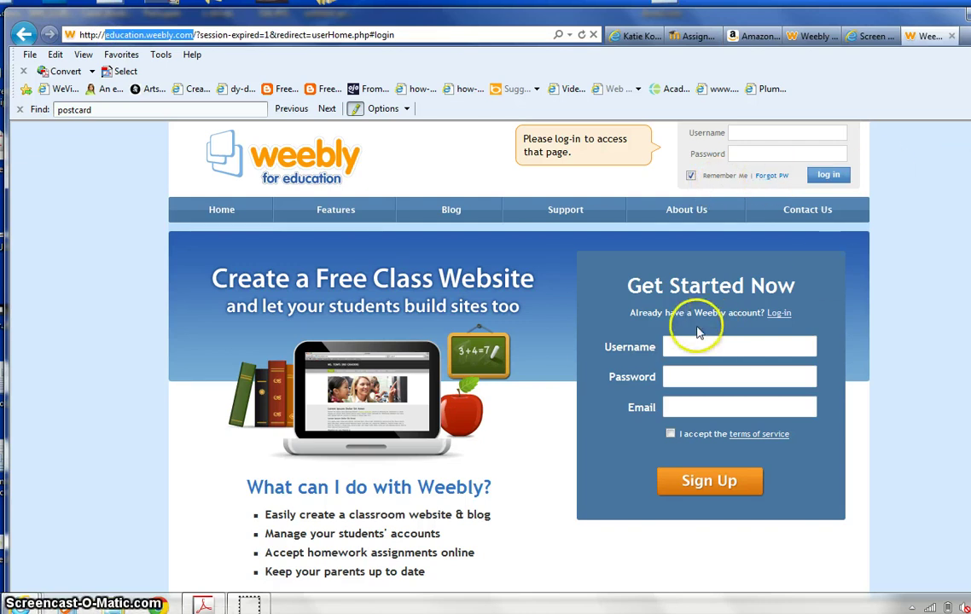
Point out the sign-up form's username, password, email, terms of service and submit areas
{"action": "left_click", "coordinate": [690, 347]}
{"action": "left_click", "coordinate": [693, 376]}
{"action": "left_click", "coordinate": [694, 418]}
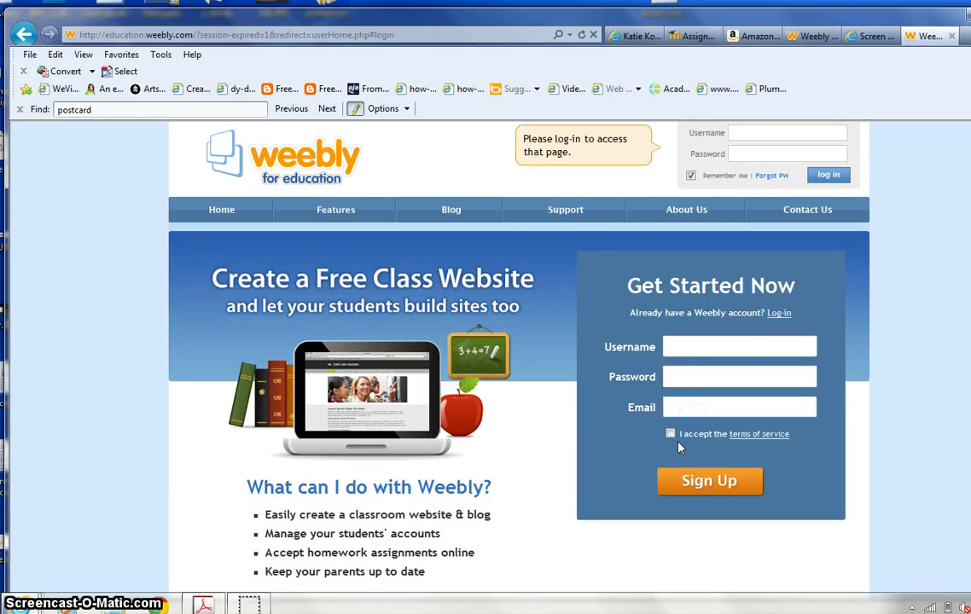
{"action": "left_click", "coordinate": [670, 433]}
{"action": "left_click", "coordinate": [689, 483]}
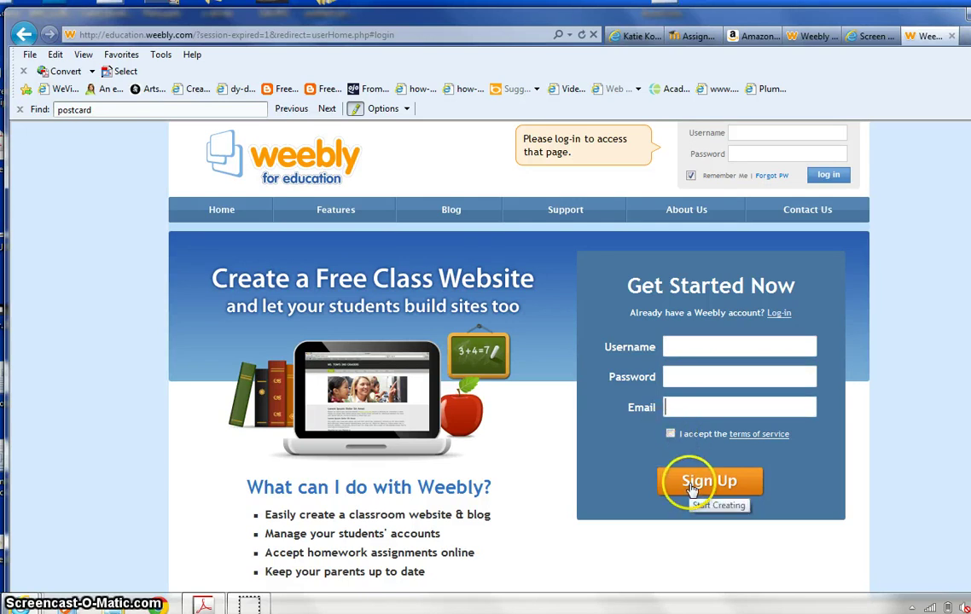
Switch to the signed-in Weebly tab showing the My Sites dashboard
{"action": "left_click", "coordinate": [815, 38]}
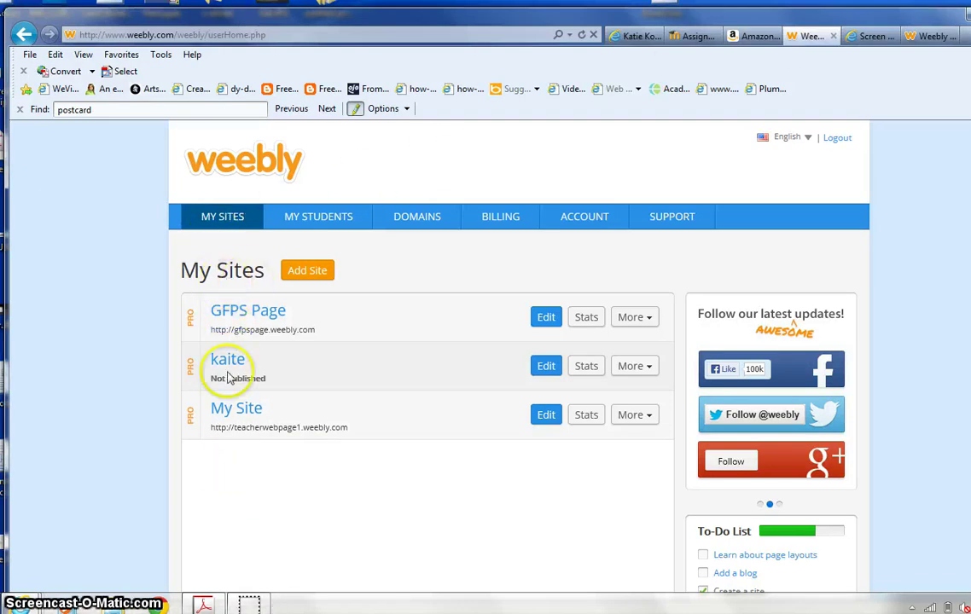
{"action": "left_click", "coordinate": [330, 219]}
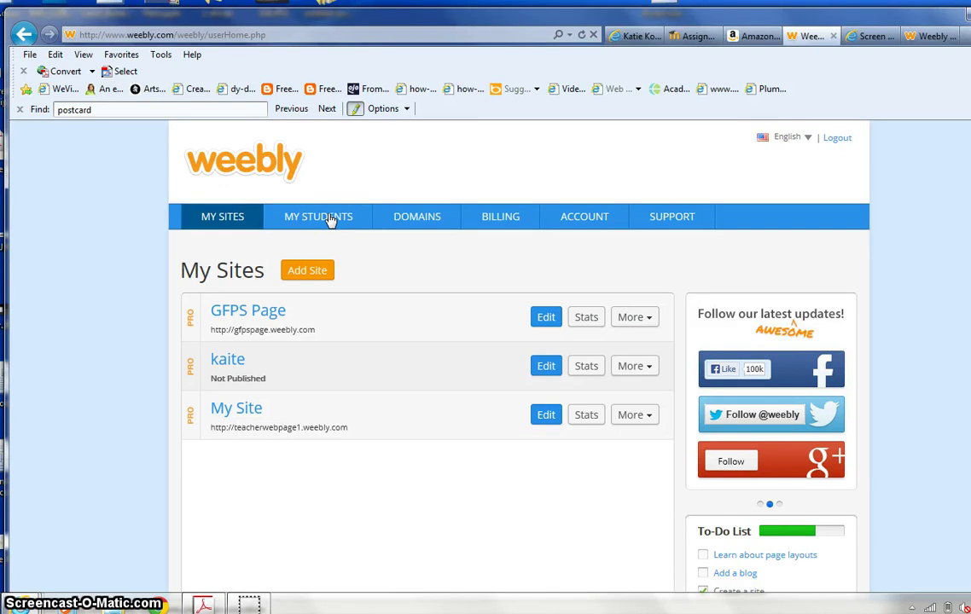
{"action": "left_click", "coordinate": [413, 219]}
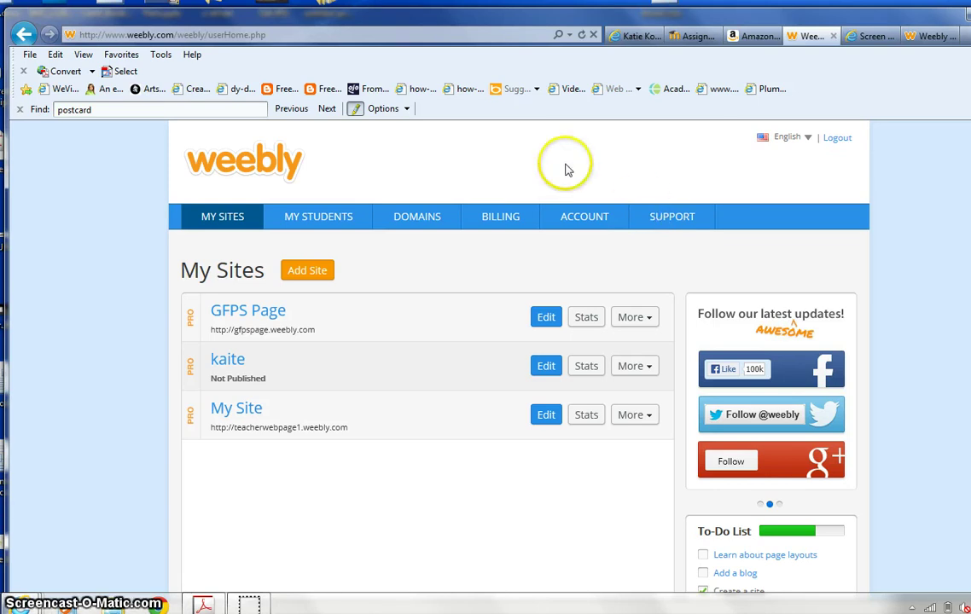
Start a new site and title it 'WildFlowersGIG'
{"action": "left_click", "coordinate": [305, 271]}
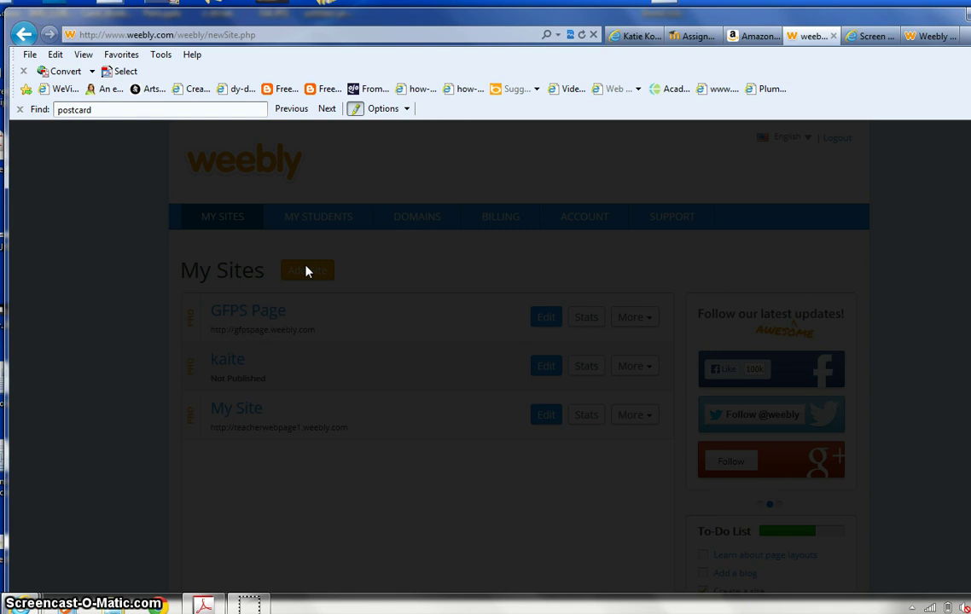
{"action": "left_click", "coordinate": [448, 351]}
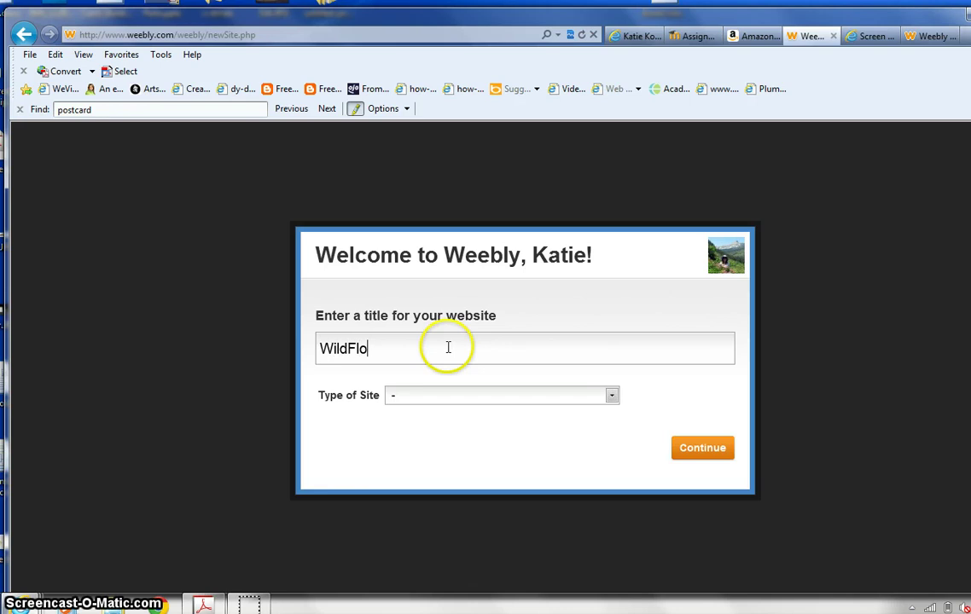
{"action": "type", "text": "WildFlowersGIG"}
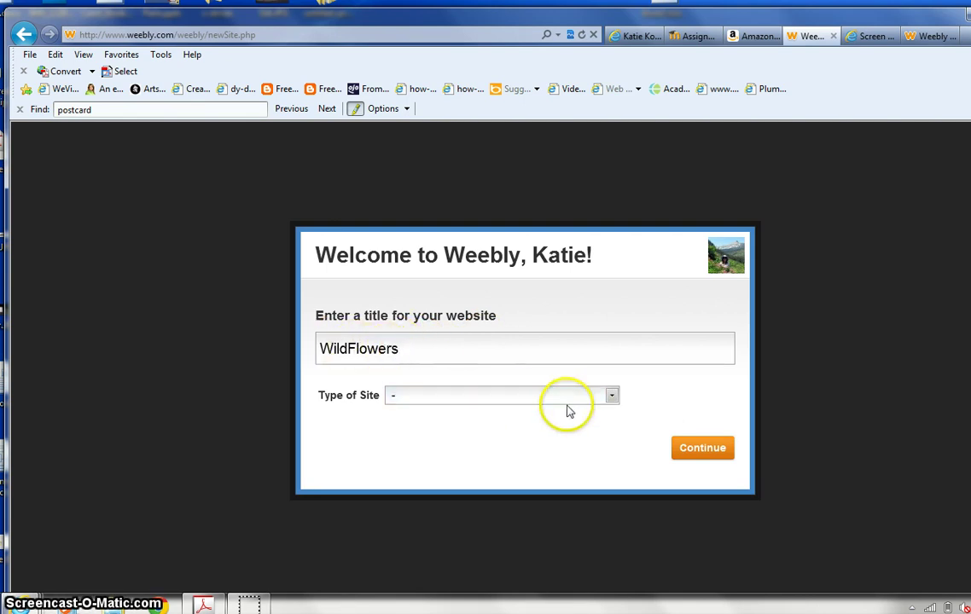
Set site type Education and category Teacher, then choose a free Weebly subdomain
{"action": "left_click", "coordinate": [612, 399]}
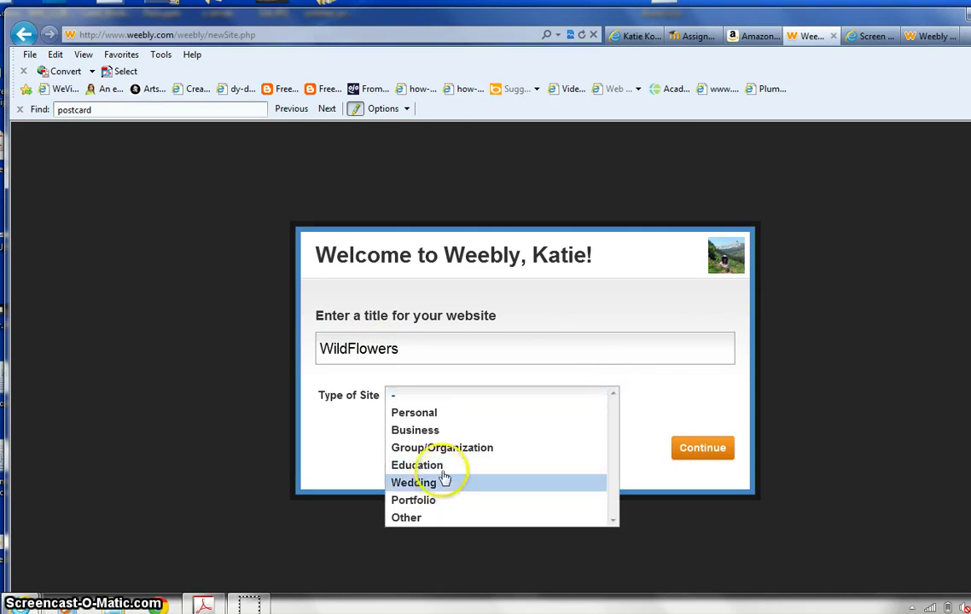
{"action": "left_click", "coordinate": [439, 465]}
{"action": "left_click", "coordinate": [519, 420]}
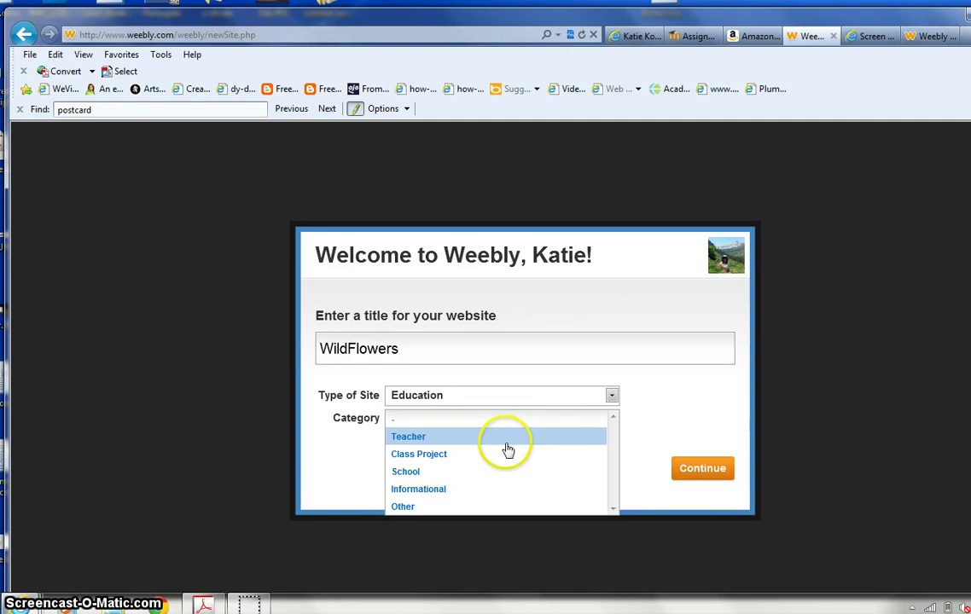
{"action": "left_click", "coordinate": [503, 438]}
{"action": "left_click", "coordinate": [697, 474]}
{"action": "left_click", "coordinate": [320, 288]}
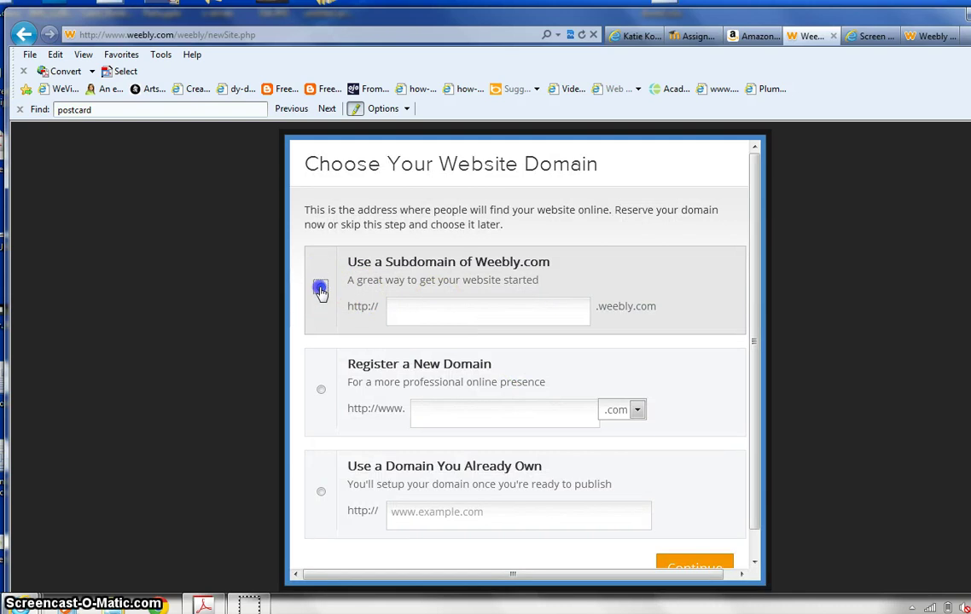
Enter wildflowersGIG as the subdomain after wildflowers proves taken, and continue
{"action": "left_click", "coordinate": [471, 320]}
{"action": "type", "text": "wildflowers"}
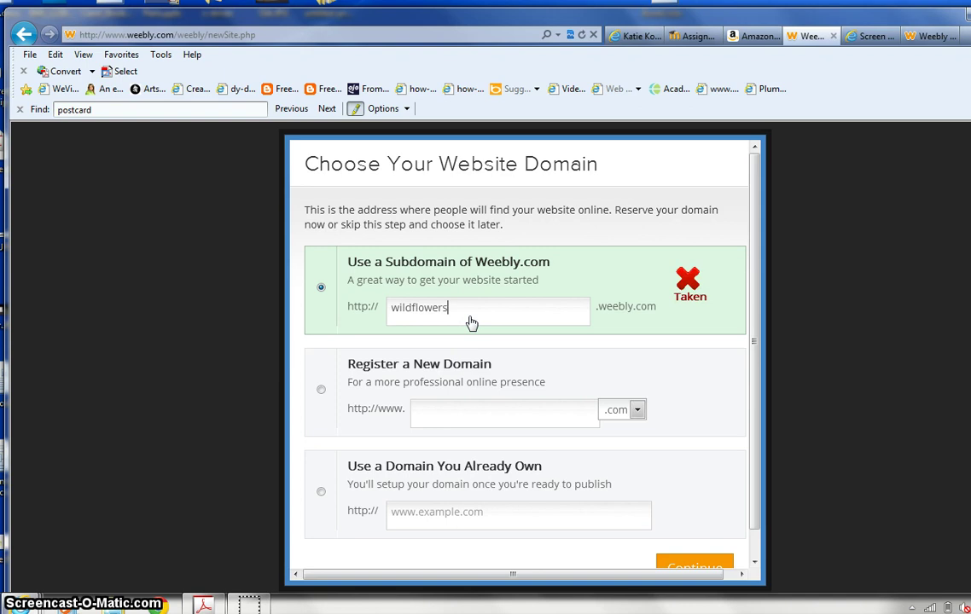
{"action": "left_click", "coordinate": [463, 316]}
{"action": "type", "text": "GIG"}
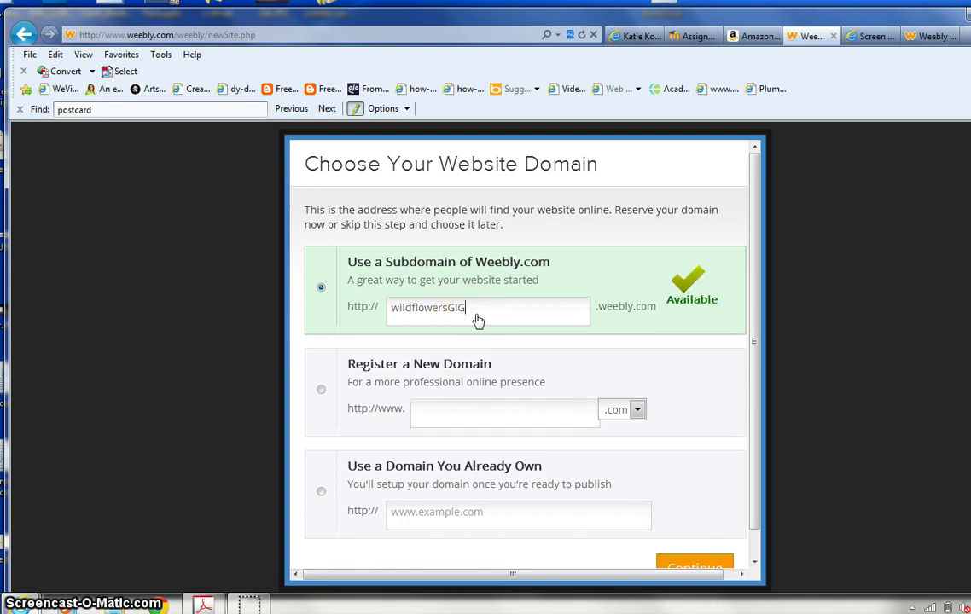
{"action": "left_click", "coordinate": [679, 565]}
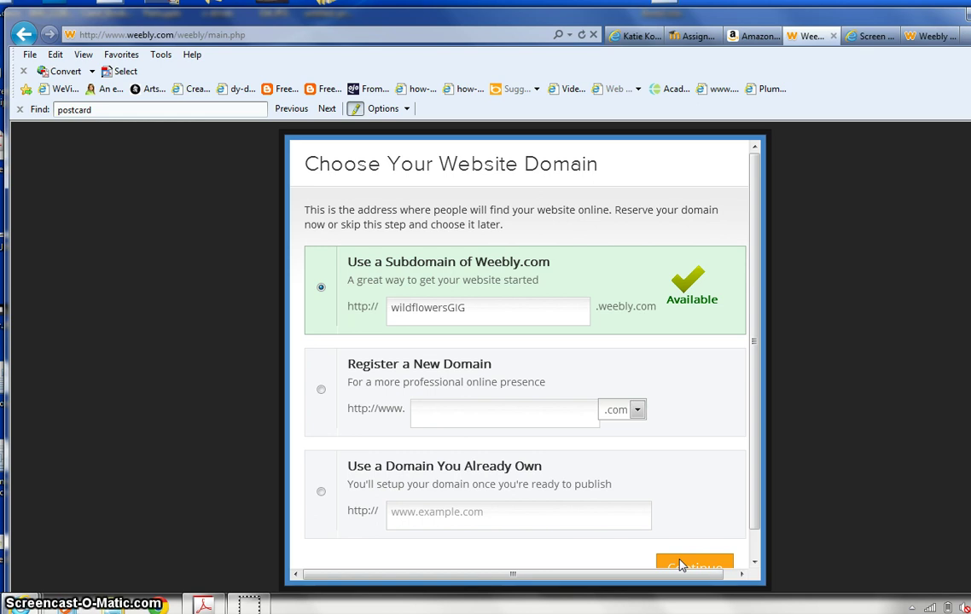
Apply the pink colour variant of the cherry-blossom watercolor theme
{"action": "left_click", "coordinate": [680, 564]}
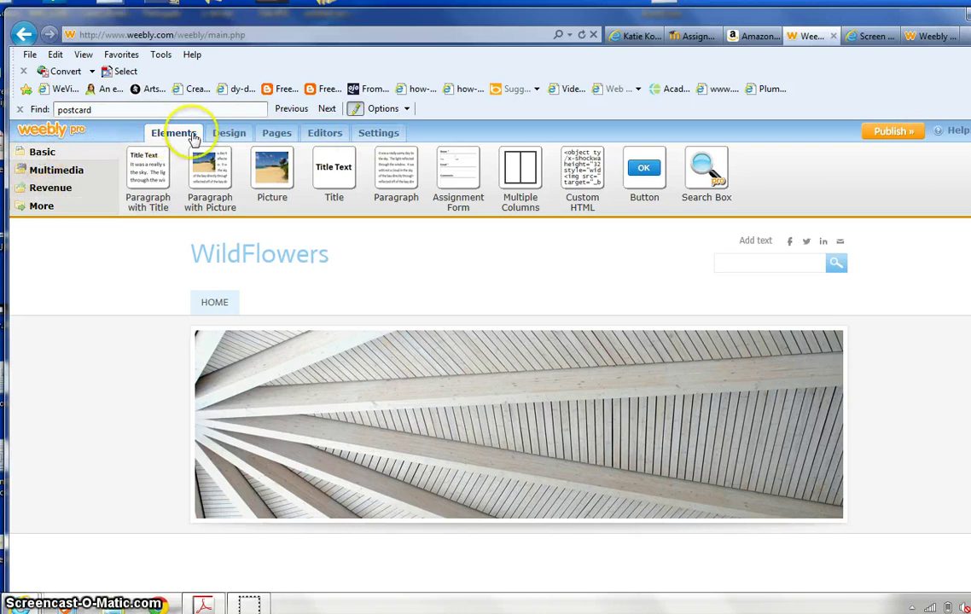
{"action": "left_click", "coordinate": [233, 137]}
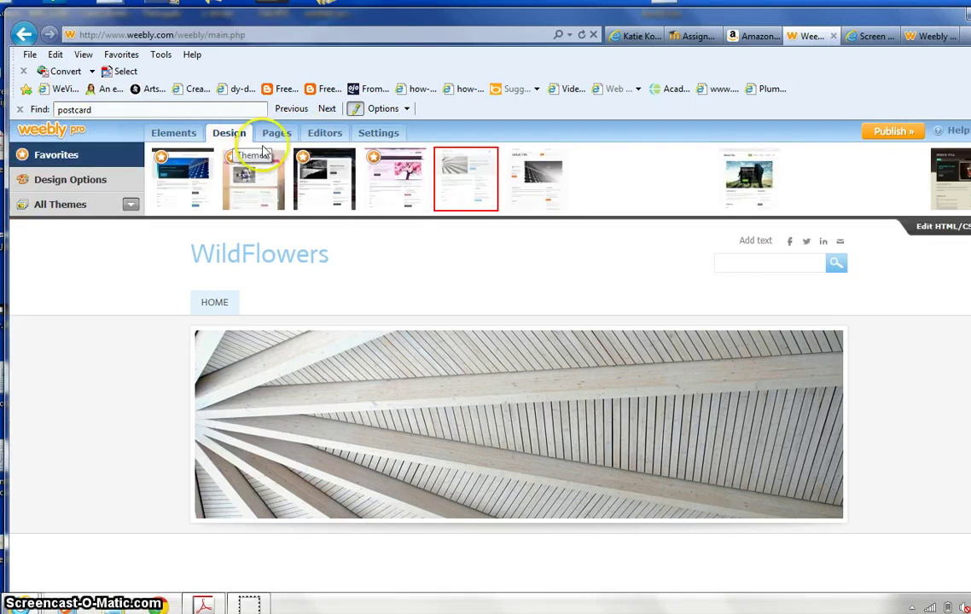
{"action": "mouse_move", "coordinate": [401, 224]}
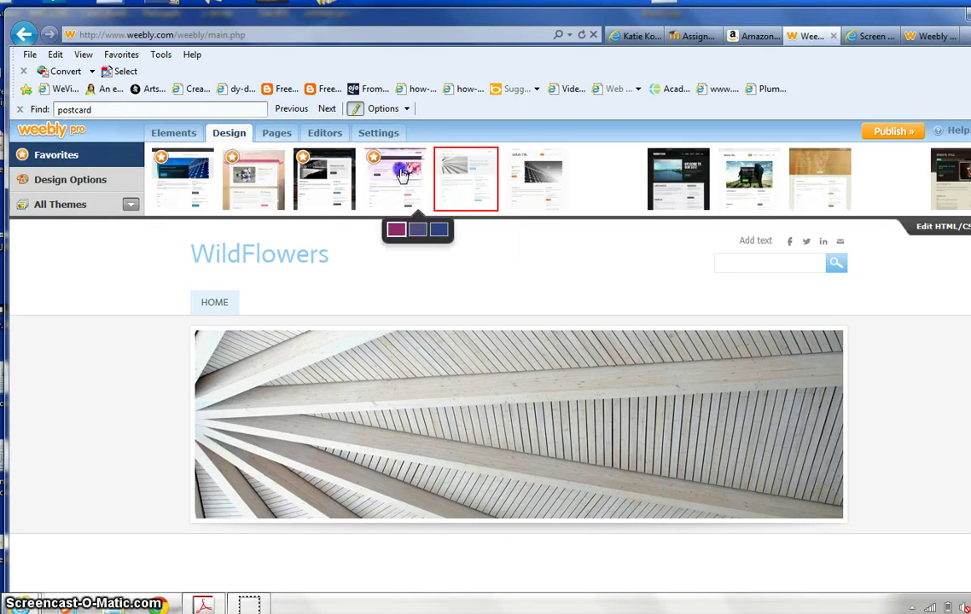
{"action": "left_click", "coordinate": [401, 232]}
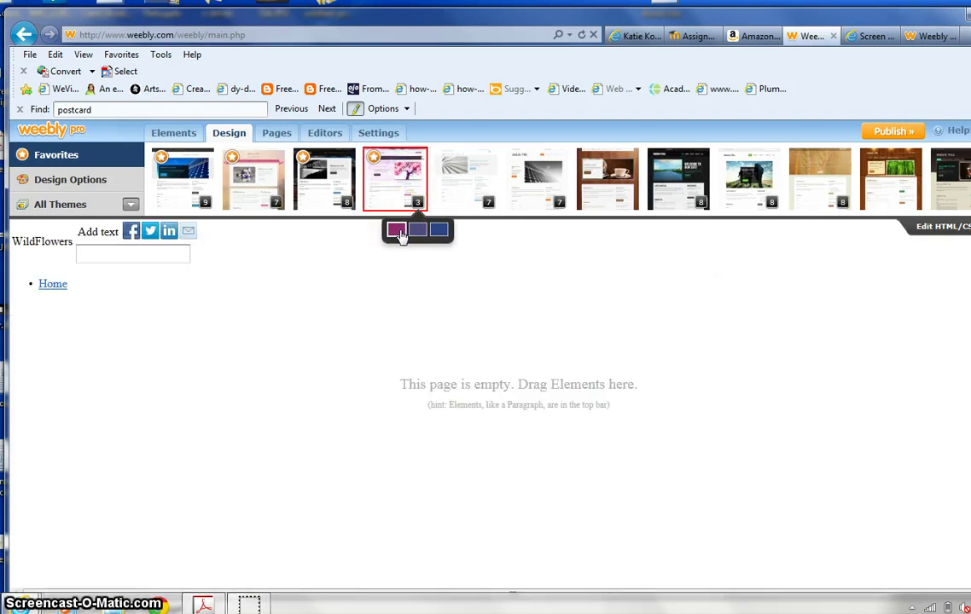
{"action": "left_click", "coordinate": [397, 234]}
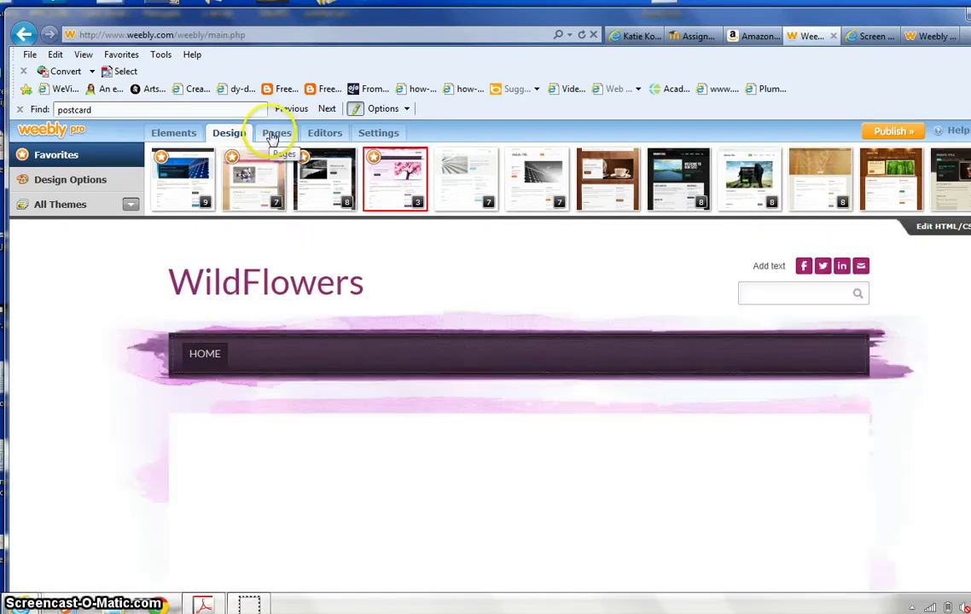
Add a standard page named 'White Flowers' and save it
{"action": "left_click", "coordinate": [273, 135]}
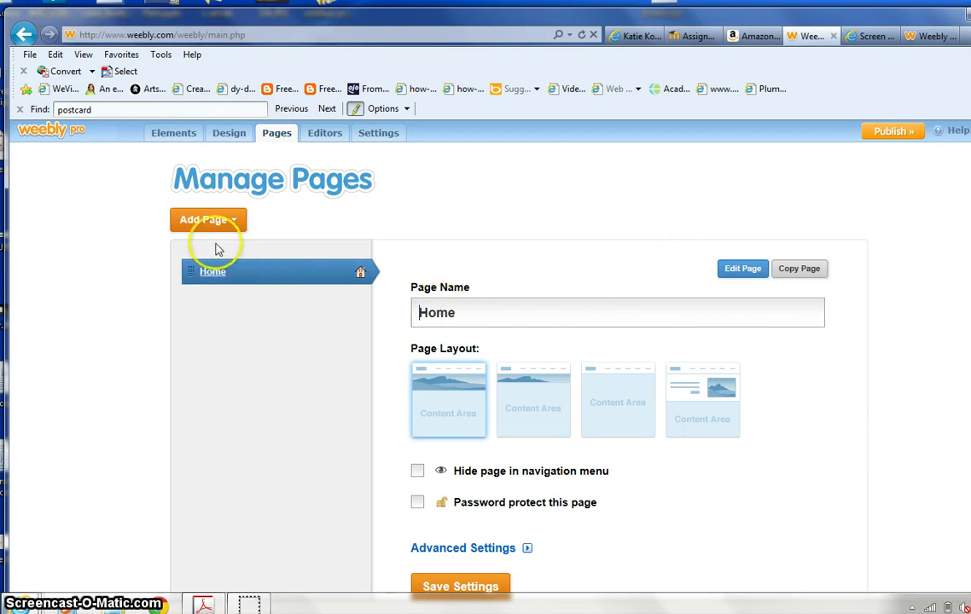
{"action": "left_click", "coordinate": [205, 221]}
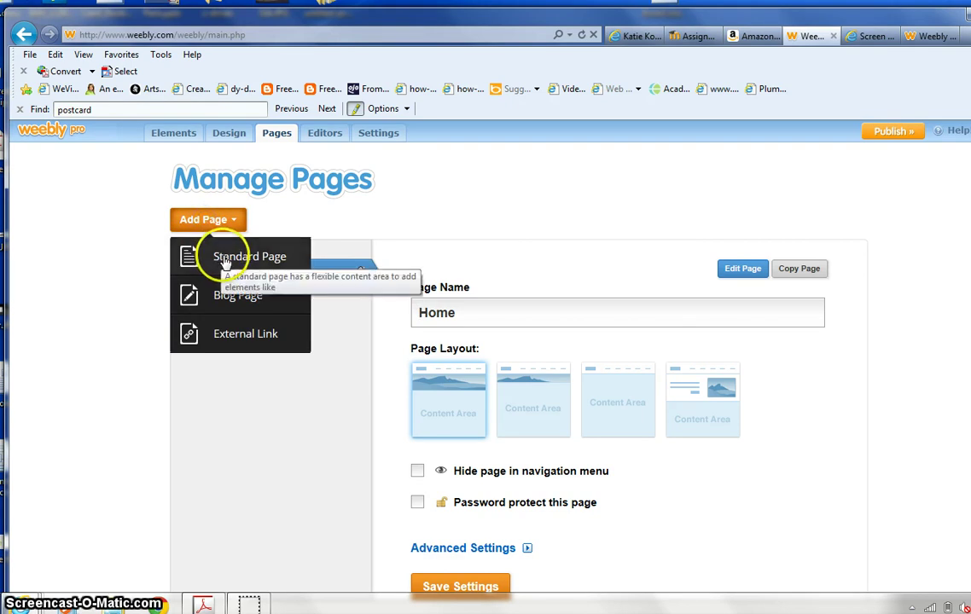
{"action": "left_click", "coordinate": [224, 260]}
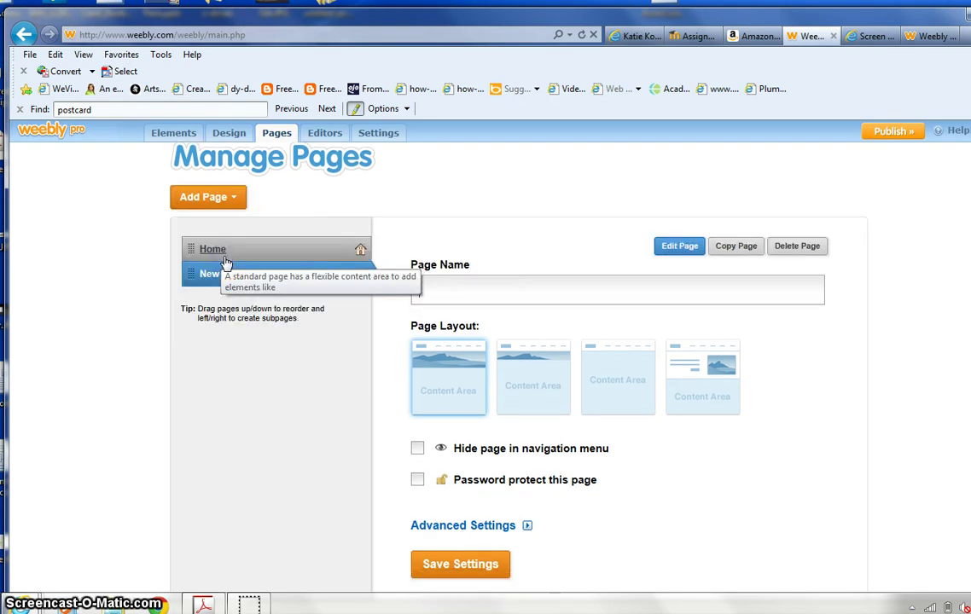
{"action": "left_click", "coordinate": [444, 289]}
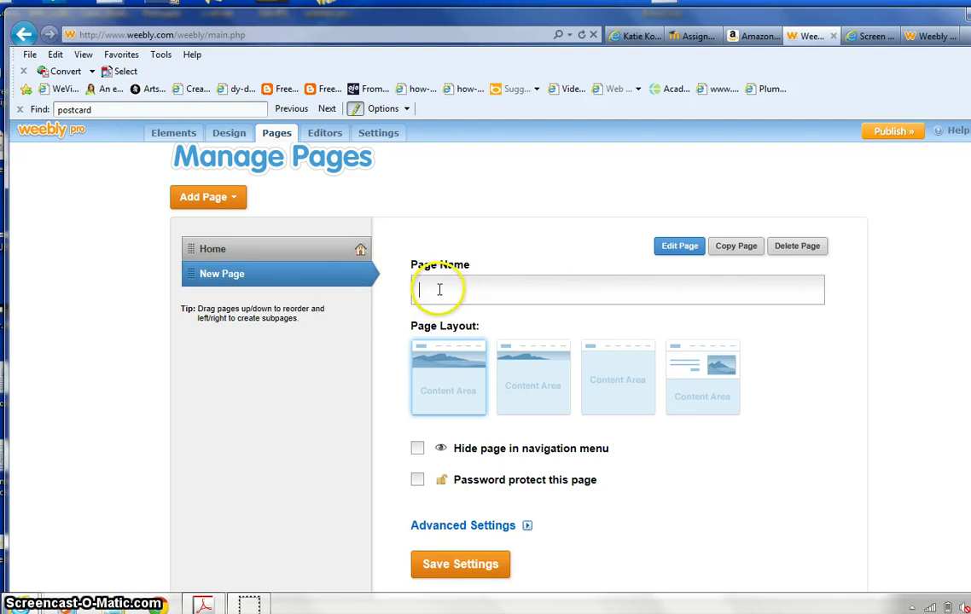
{"action": "type", "text": "Yellow Flowers"}
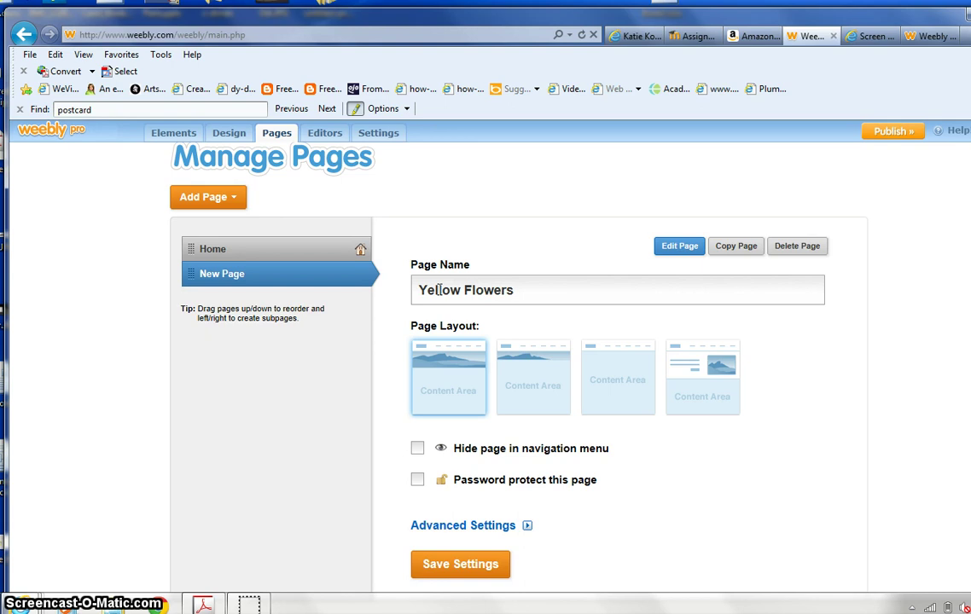
{"action": "left_click_drag", "start_coordinate": [462, 291], "coordinate": [404, 290]}
{"action": "type", "text": "White"}
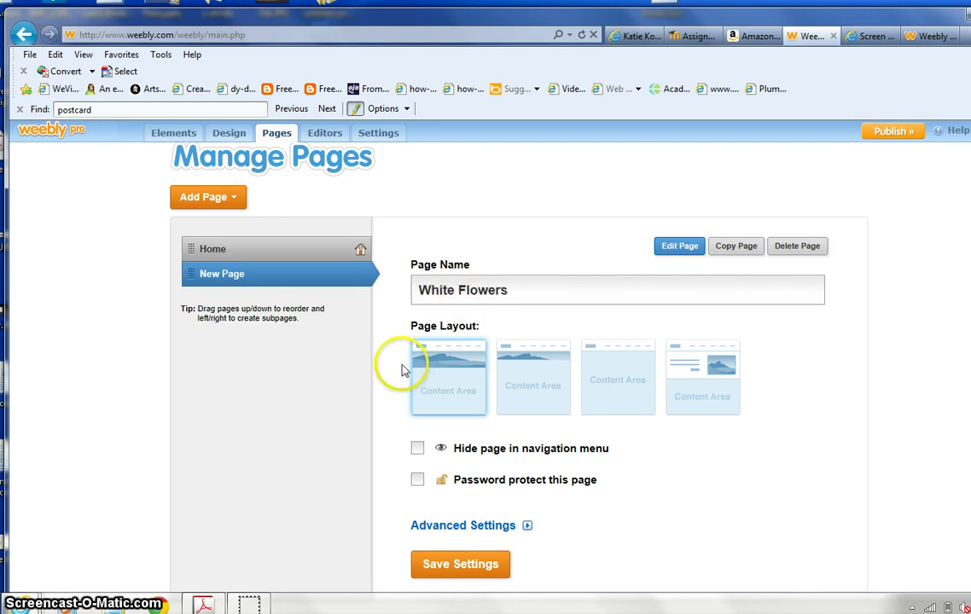
{"action": "left_click", "coordinate": [465, 567]}
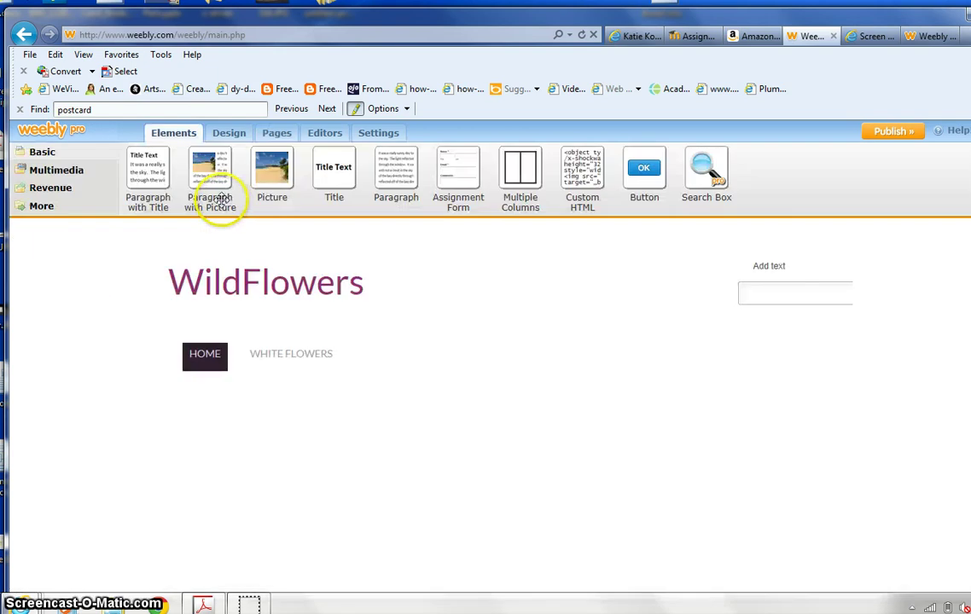
Add another standard page and name it 'Yellow Flowers'
{"action": "left_click", "coordinate": [266, 135]}
{"action": "left_click", "coordinate": [212, 199]}
{"action": "left_click", "coordinate": [222, 229]}
{"action": "type", "text": "Yello"}
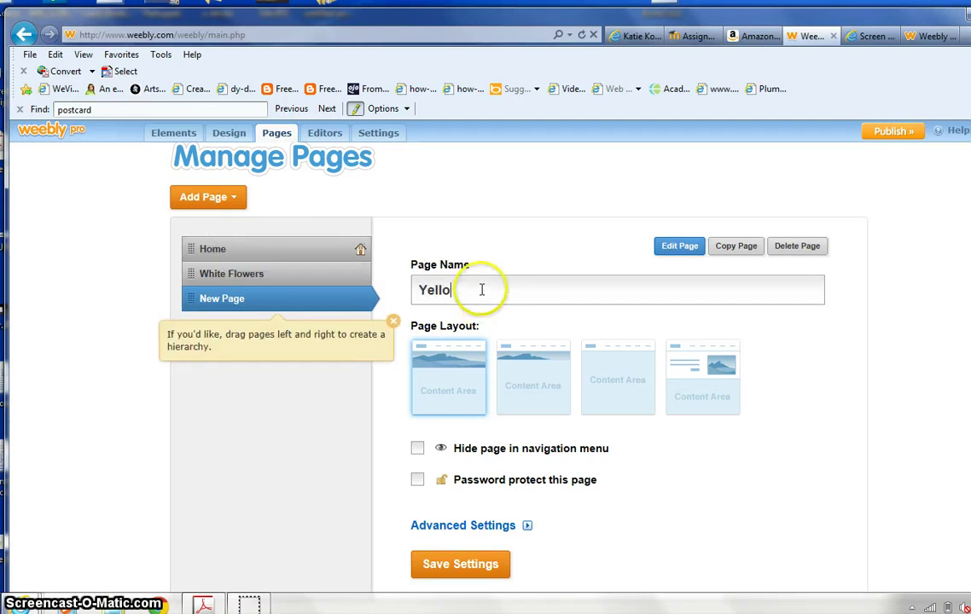
{"action": "type", "text": "w Flowers"}
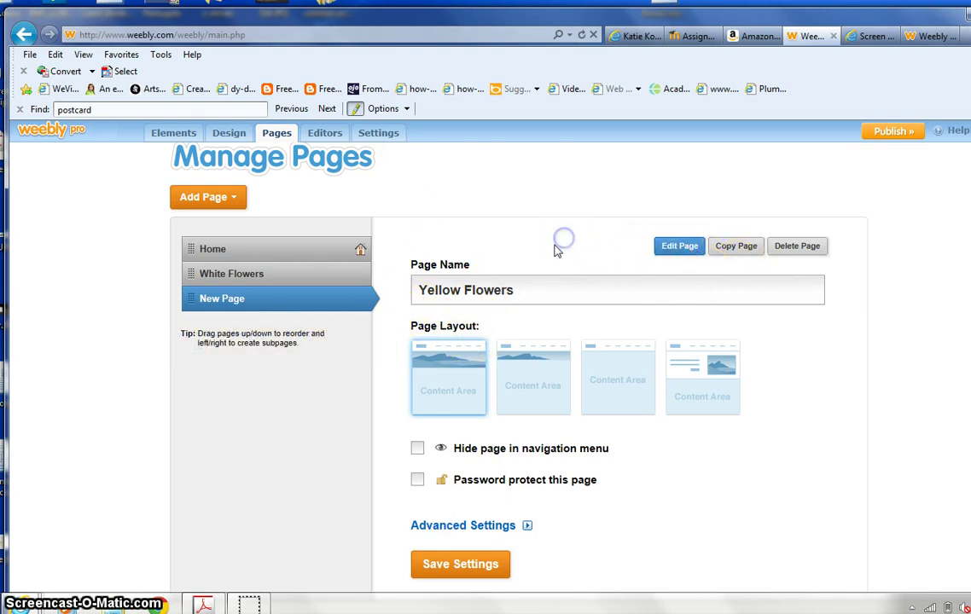
Save Yellow Flowers, then add and save a 'Pink Flowers' standard page
{"action": "left_click", "coordinate": [433, 566]}
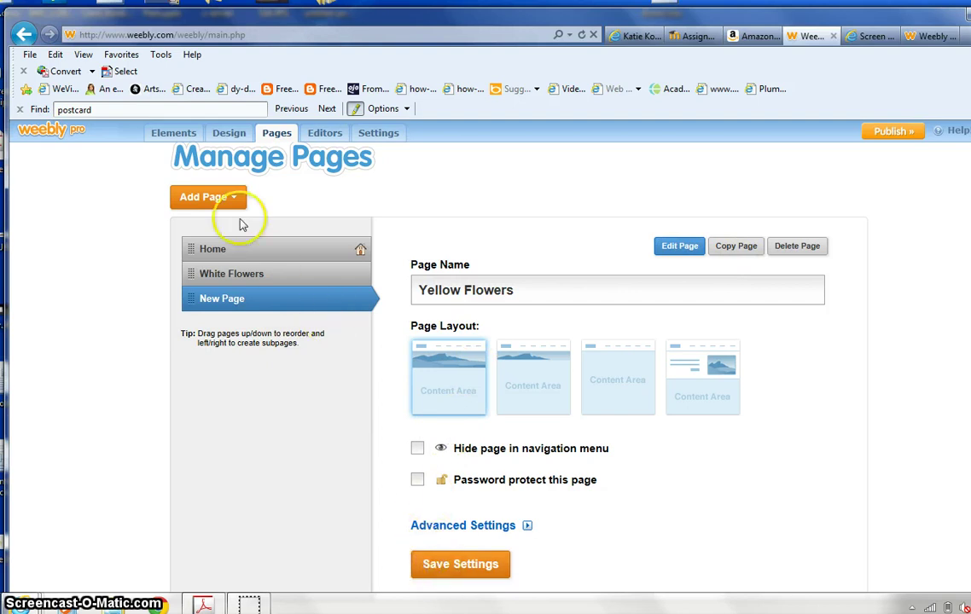
{"action": "left_click", "coordinate": [191, 133]}
{"action": "left_click", "coordinate": [277, 132]}
{"action": "left_click", "coordinate": [213, 198]}
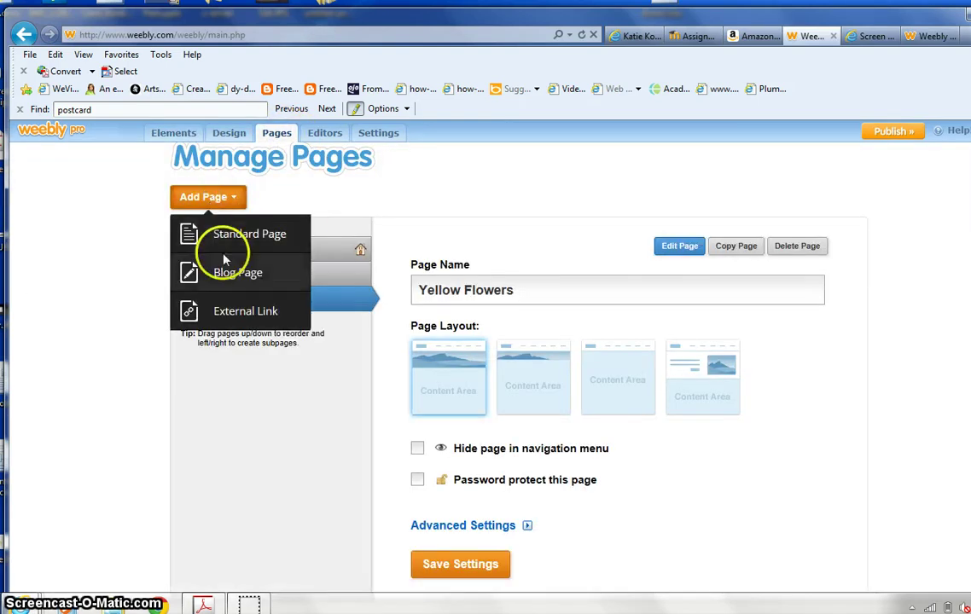
{"action": "left_click", "coordinate": [231, 235]}
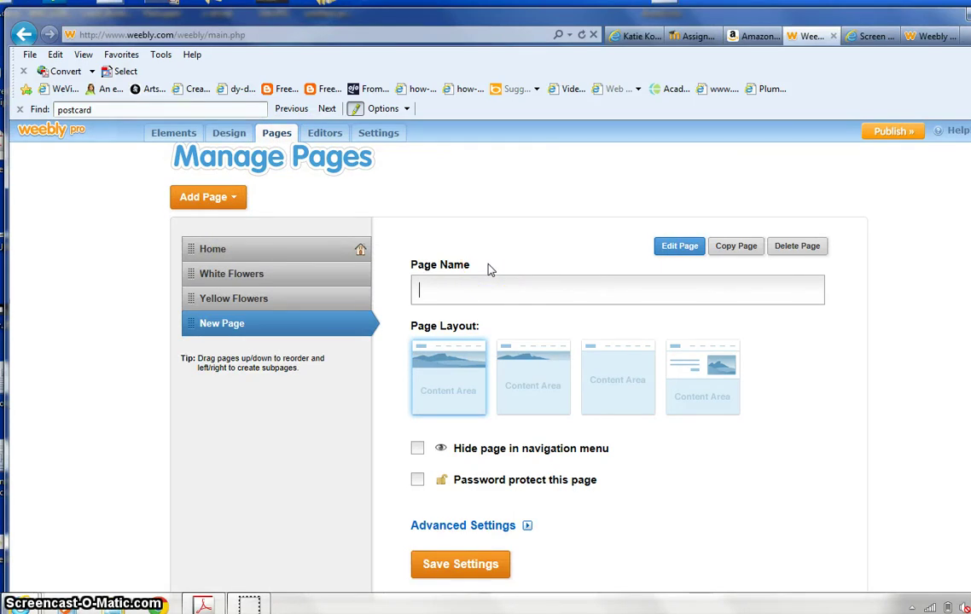
{"action": "type", "text": "Pink Flowers"}
{"action": "left_click", "coordinate": [459, 565]}
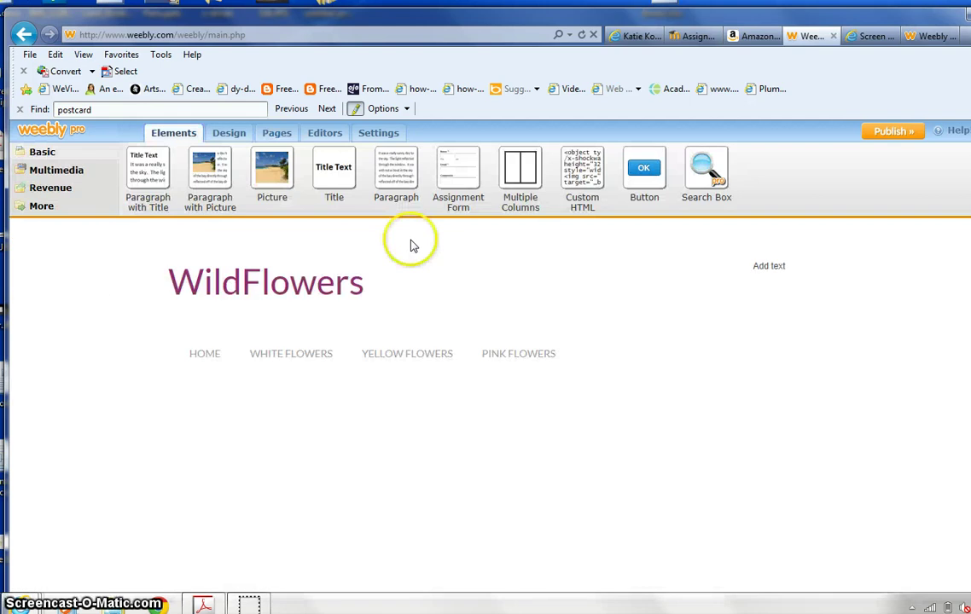
Add one more standard page for Blue Purple Flowers and start naming it
{"action": "left_click", "coordinate": [280, 139]}
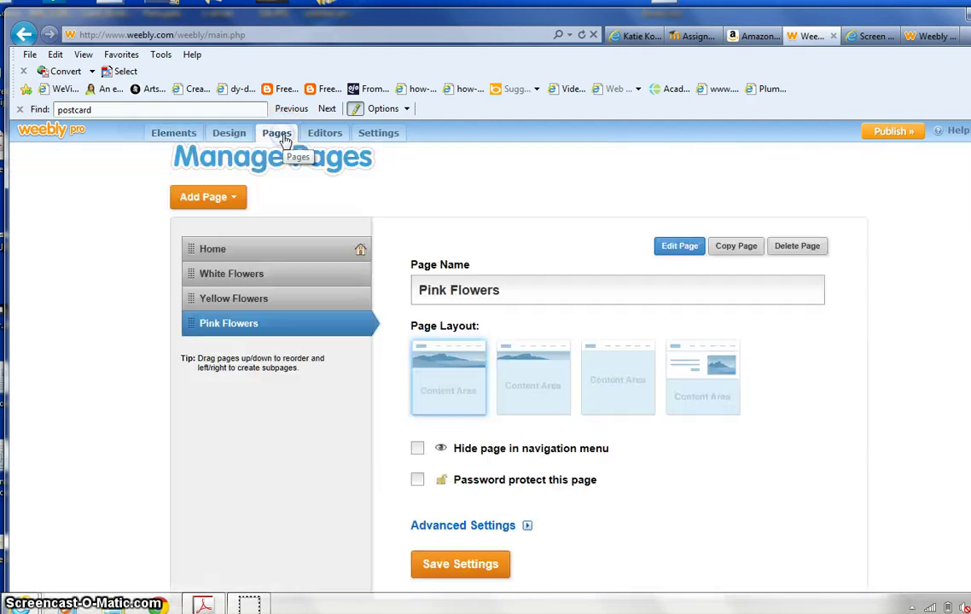
{"action": "left_click", "coordinate": [217, 199]}
{"action": "left_click", "coordinate": [233, 234]}
{"action": "left_click", "coordinate": [485, 294]}
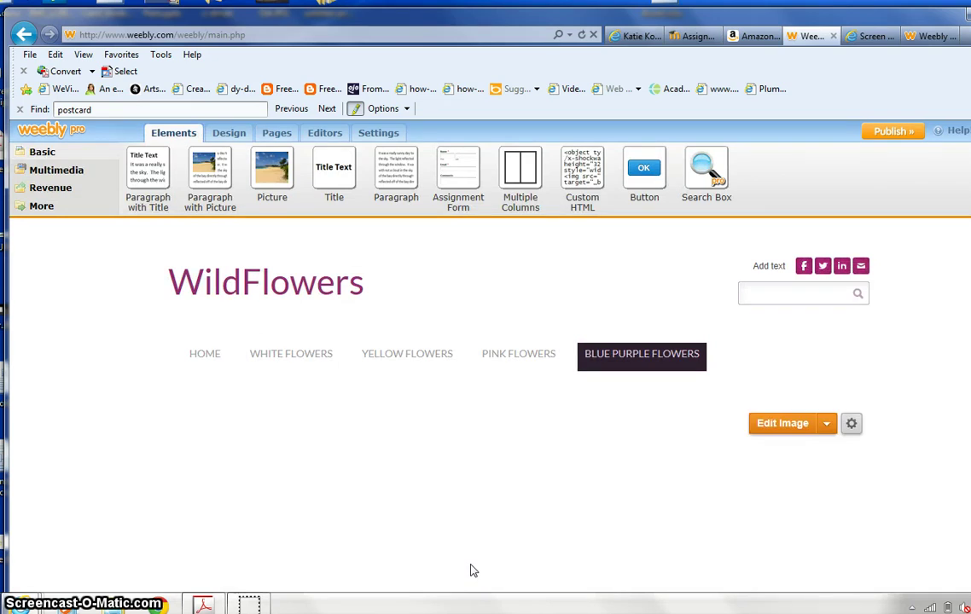
Add and save a standard page named 'Red Flowers'
{"action": "left_click", "coordinate": [400, 485]}
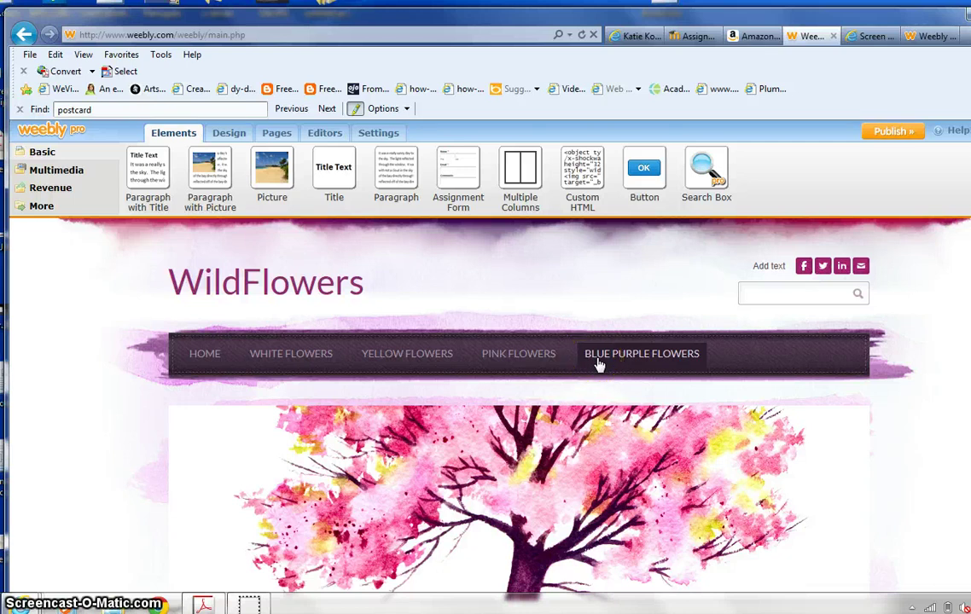
{"action": "left_click", "coordinate": [276, 133]}
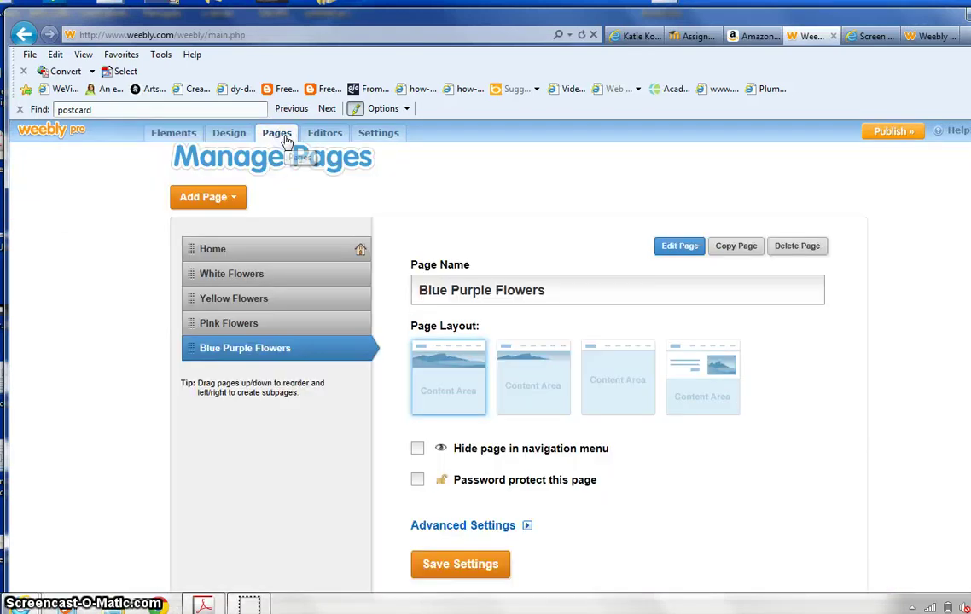
{"action": "left_click", "coordinate": [184, 198]}
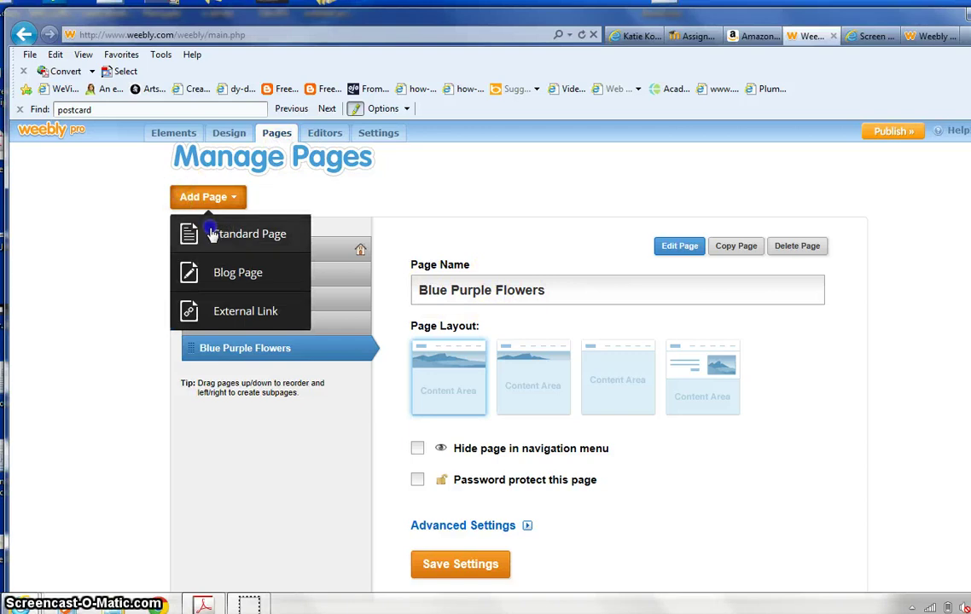
{"action": "left_click", "coordinate": [187, 226]}
{"action": "type", "text": "Red Flowers"}
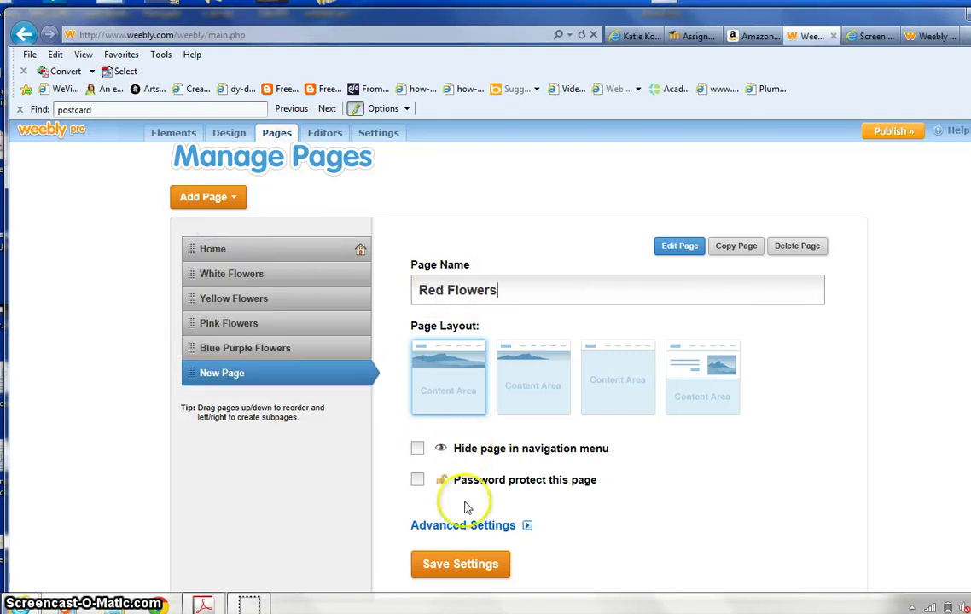
{"action": "left_click", "coordinate": [468, 568]}
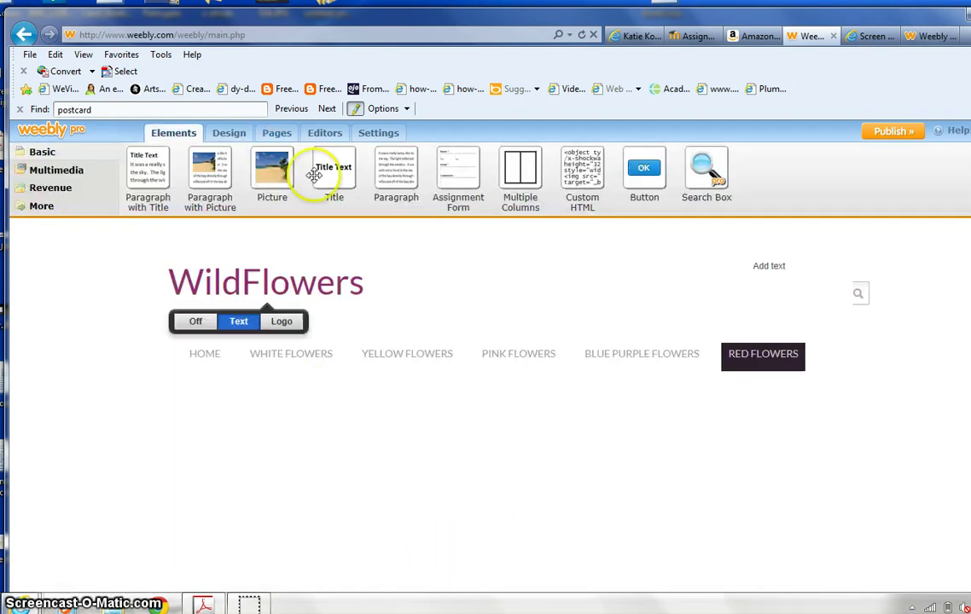
Move Red Flowers above Blue Purple Flowers, save the order, and return to editing
{"action": "left_click", "coordinate": [277, 133]}
{"action": "mouse_move", "coordinate": [278, 367]}
{"action": "left_mouse_down"}
{"action": "mouse_move", "coordinate": [275, 376]}
{"action": "mouse_move", "coordinate": [271, 298]}
{"action": "mouse_move", "coordinate": [279, 354]}
{"action": "left_mouse_up"}
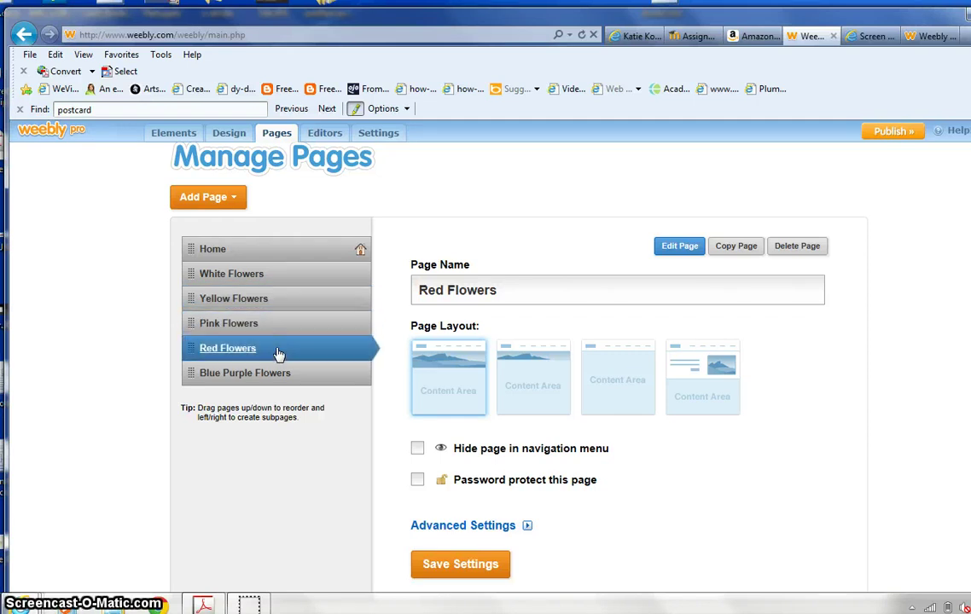
{"action": "left_click", "coordinate": [452, 567]}
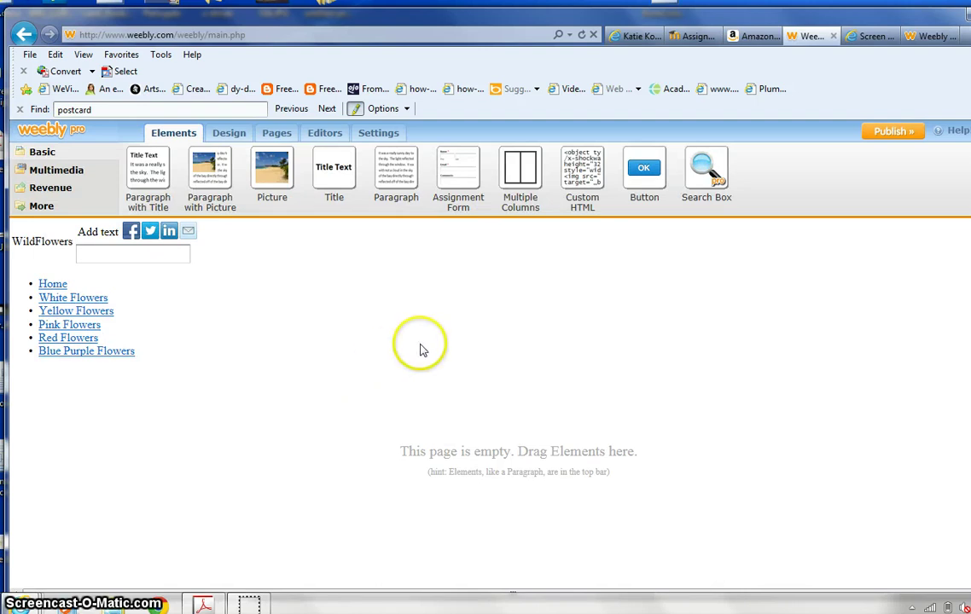
{"action": "left_click", "coordinate": [376, 135]}
{"action": "left_click", "coordinate": [266, 134]}
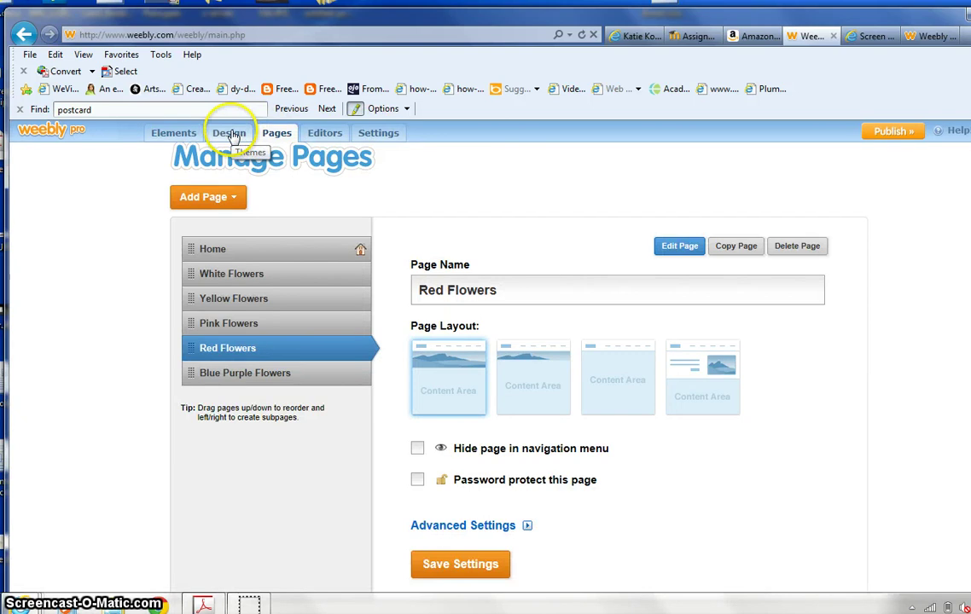
{"action": "left_click", "coordinate": [231, 134]}
{"action": "left_click", "coordinate": [173, 133]}
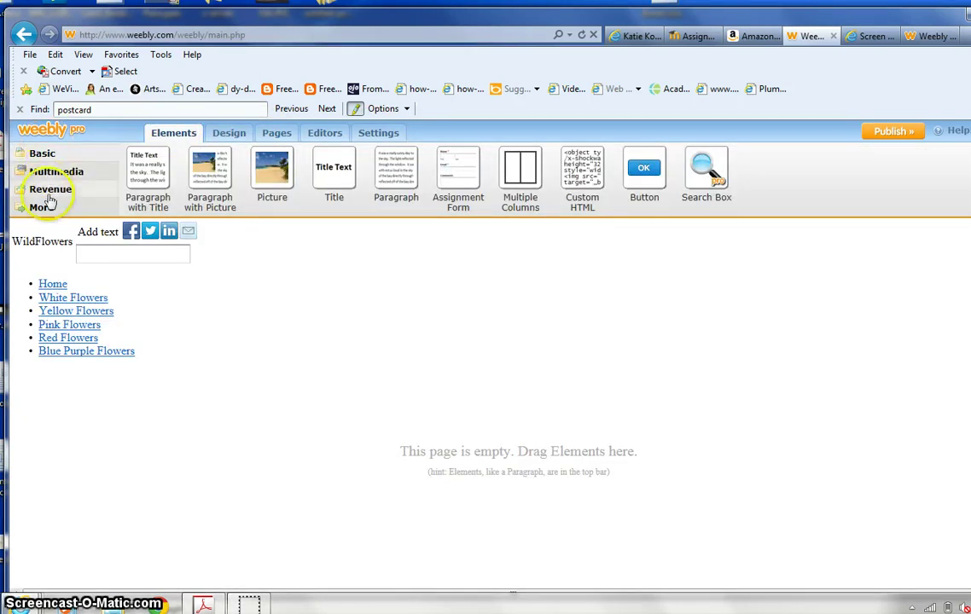